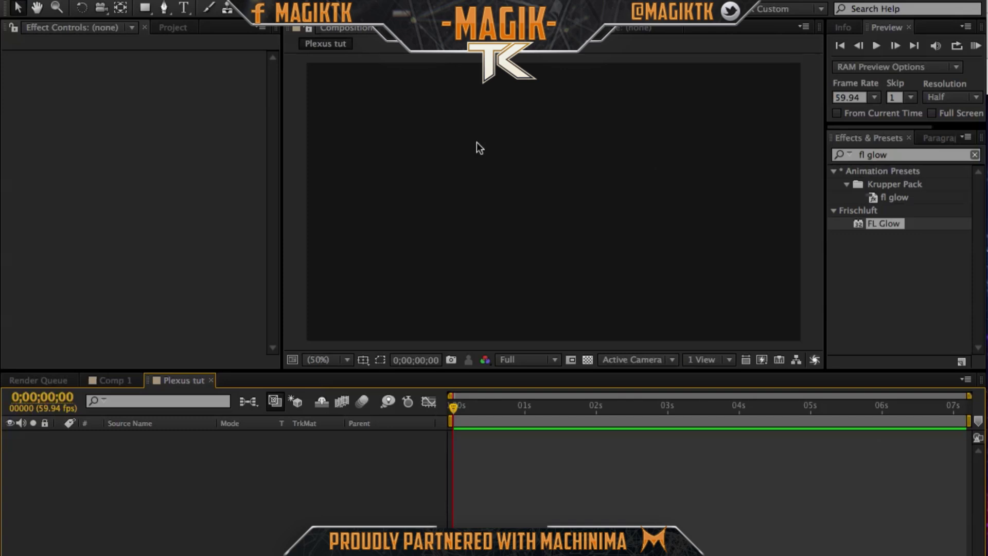
Create a black 1280×720 solid named 'Plexus' in the Plexus tut composition.
click(115, 376)
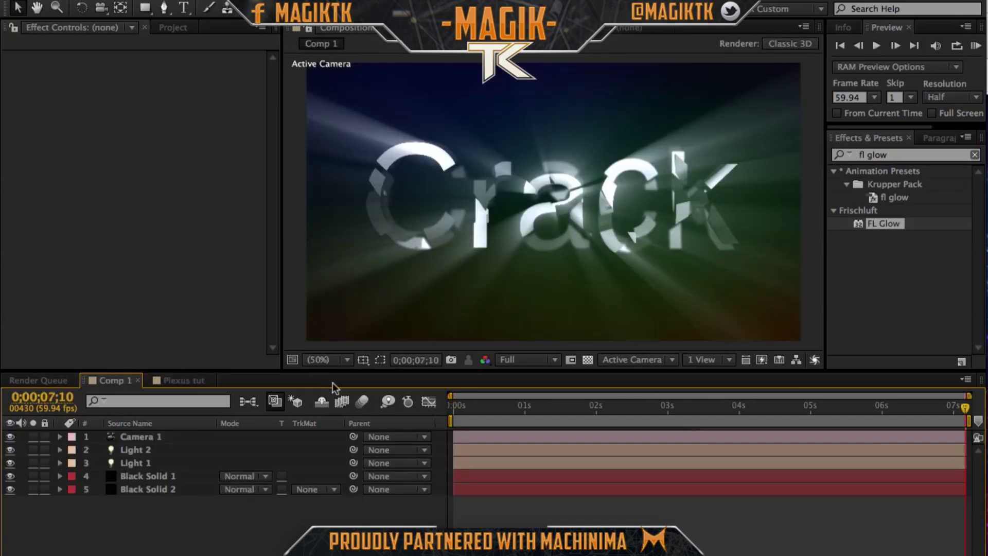
click(171, 385)
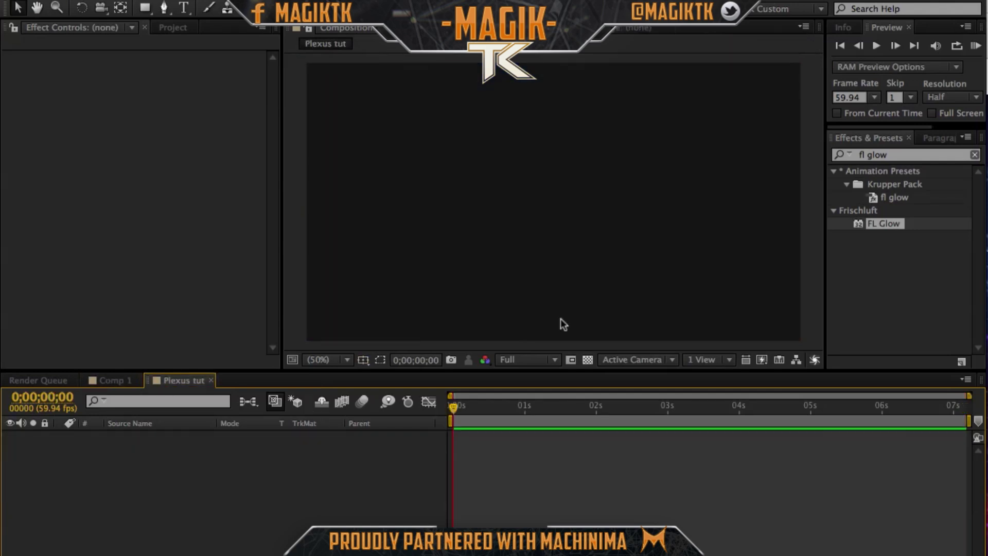
key(ctrl+y)
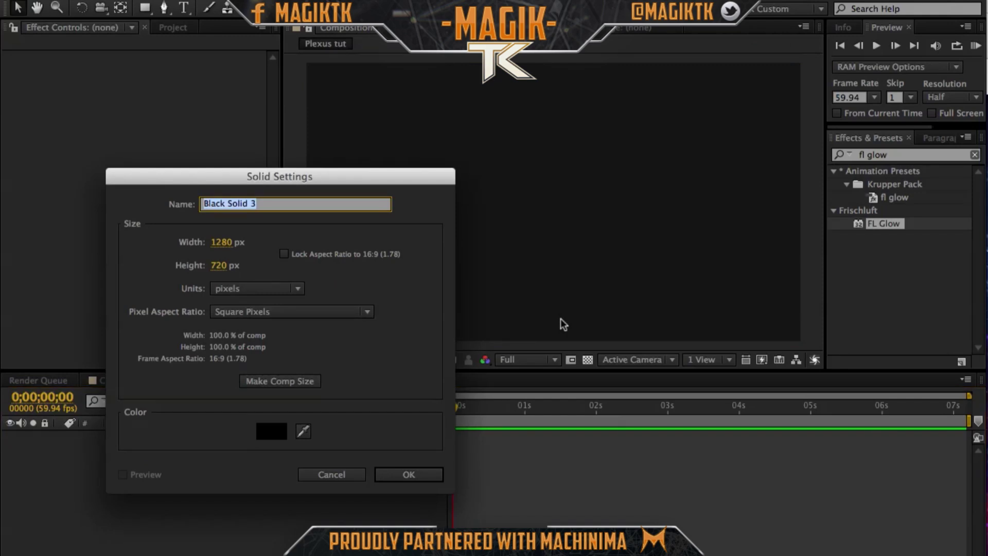
text(Plexus)
key(Return)
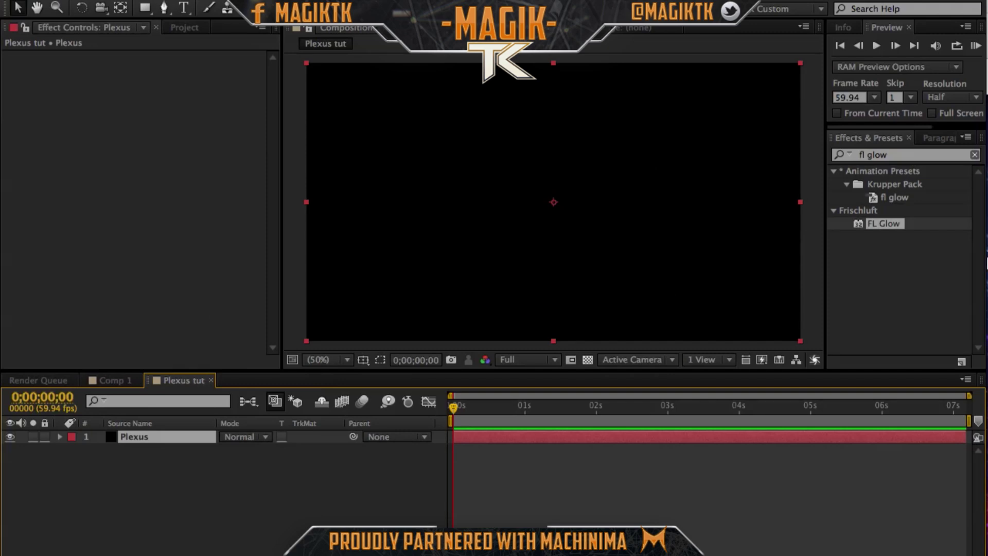
Apply the Rowbyte Plexus effect to the Plexus layer from Effects & Presets.
click(888, 153)
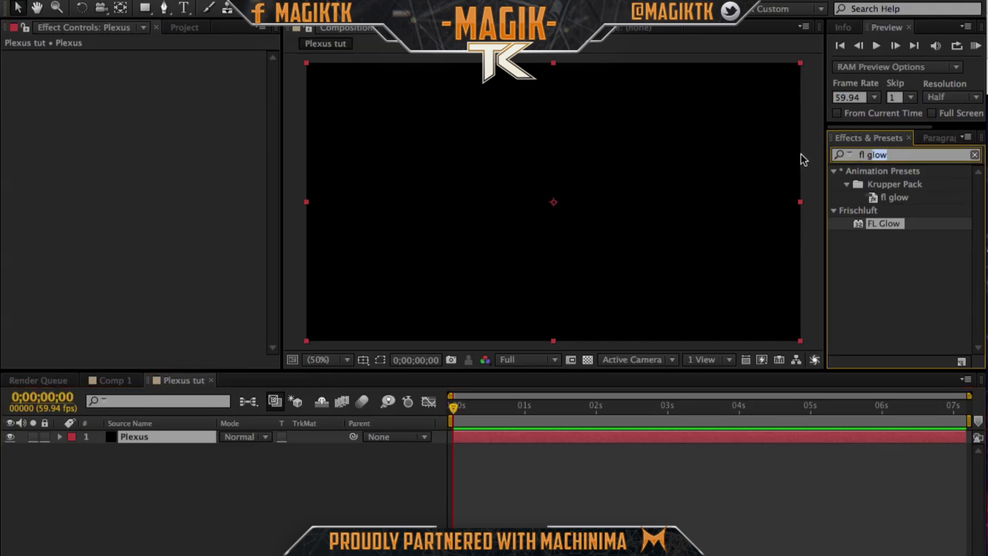
text(plexus)
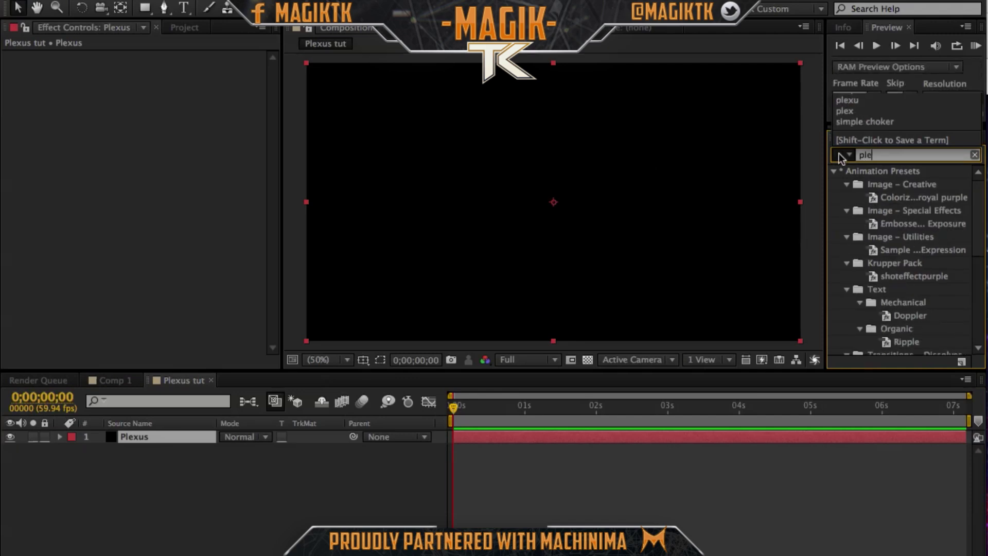
click(878, 183)
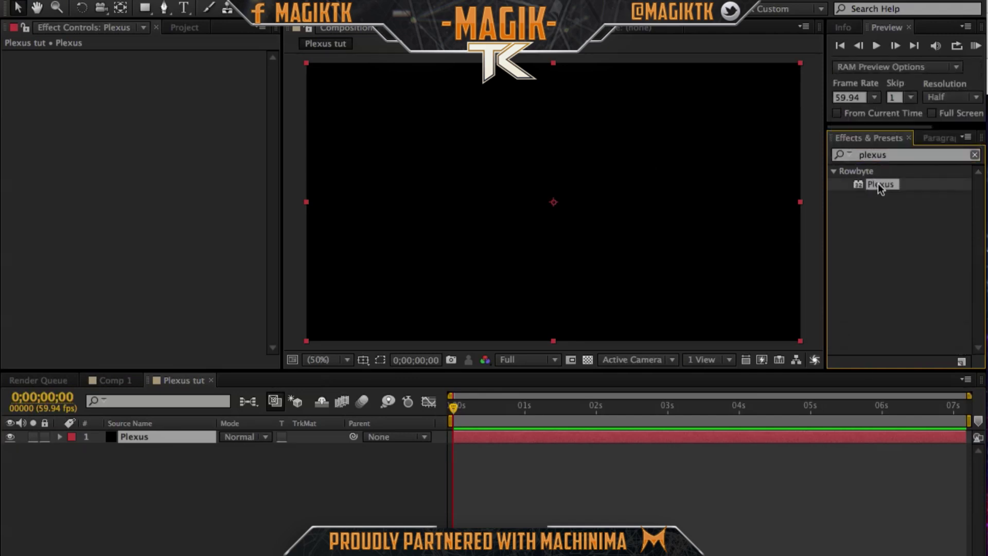
click(158, 446)
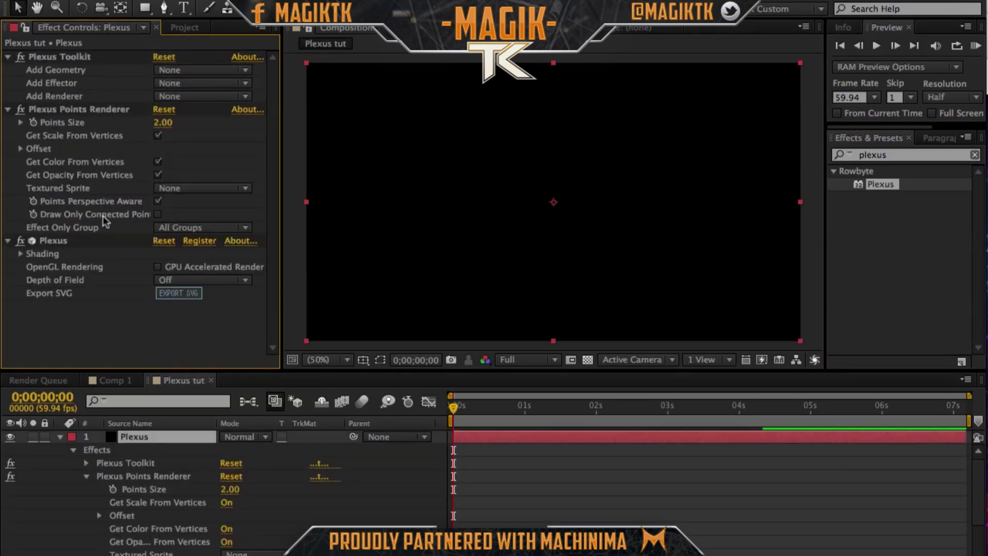
Delete the unused Comp 1 composition from the Project panel.
click(174, 31)
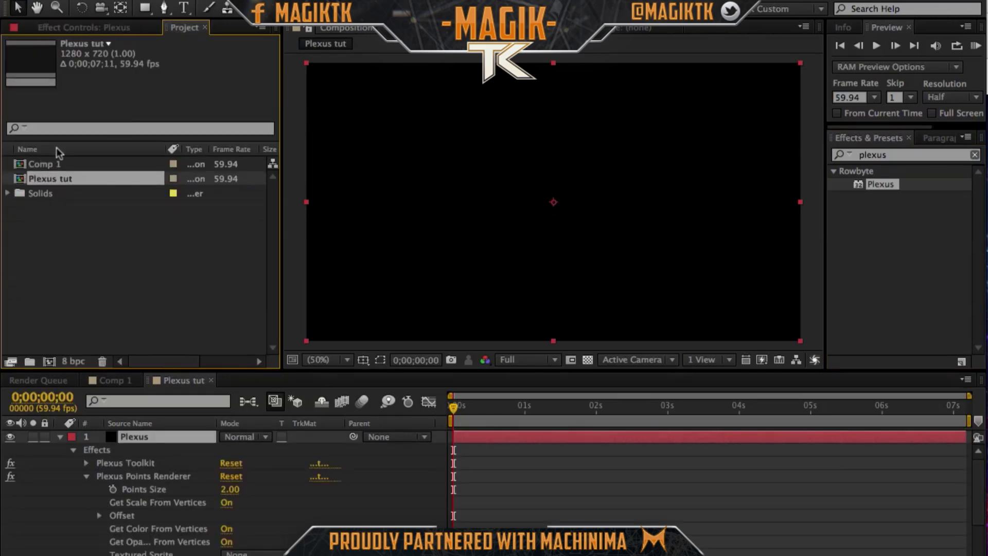
click(47, 163)
key(Delete)
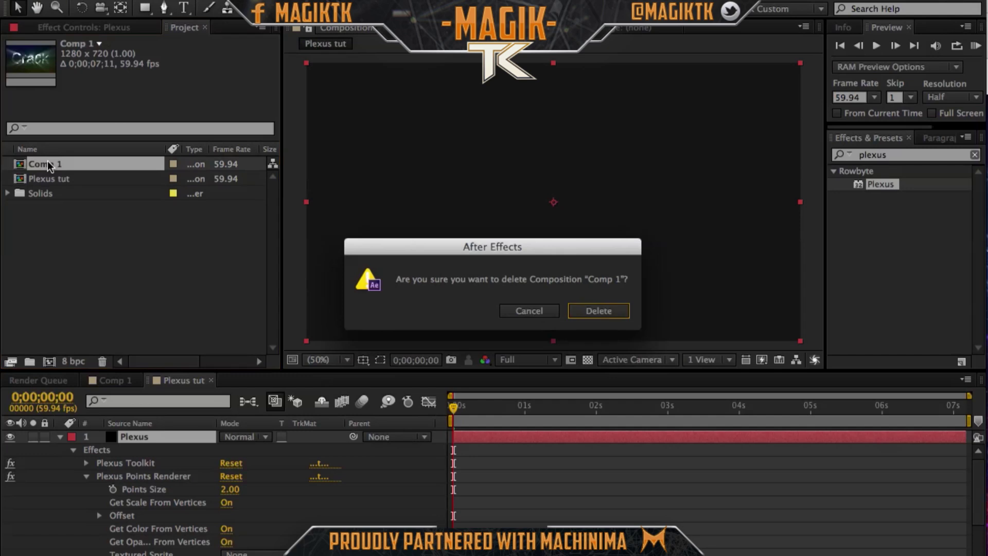
key(Return)
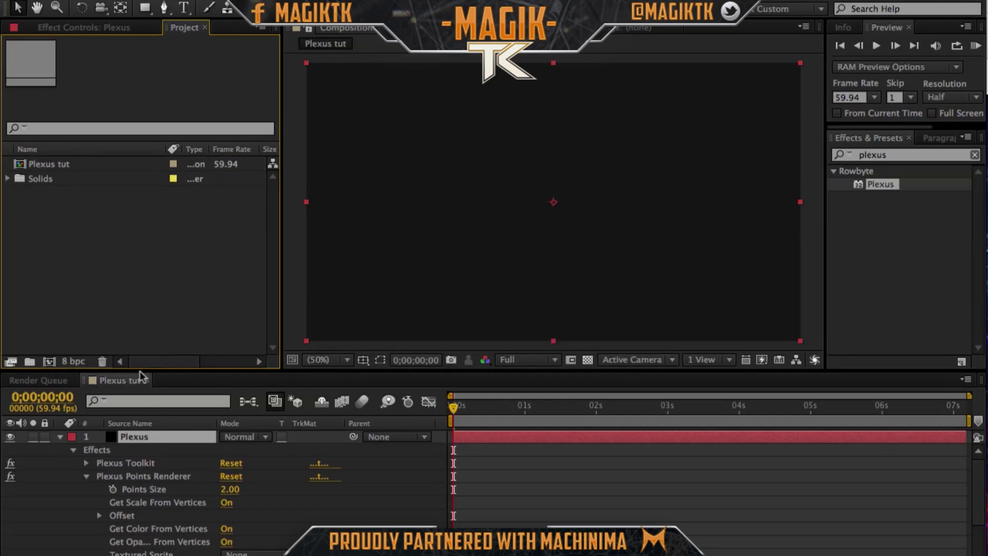
click(61, 438)
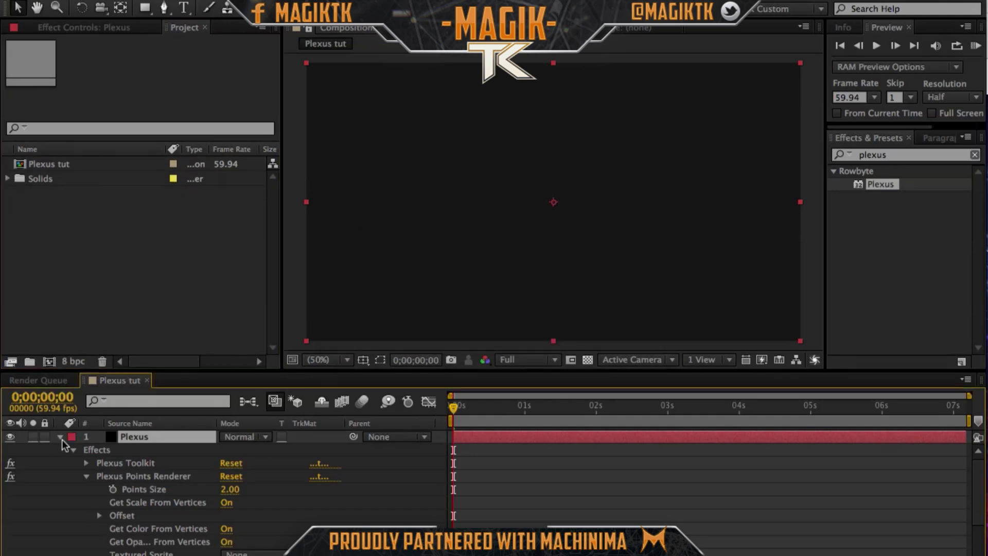
Set Plexus geometry to mask Paths and add Noise and Transform effectors.
click(110, 29)
click(181, 72)
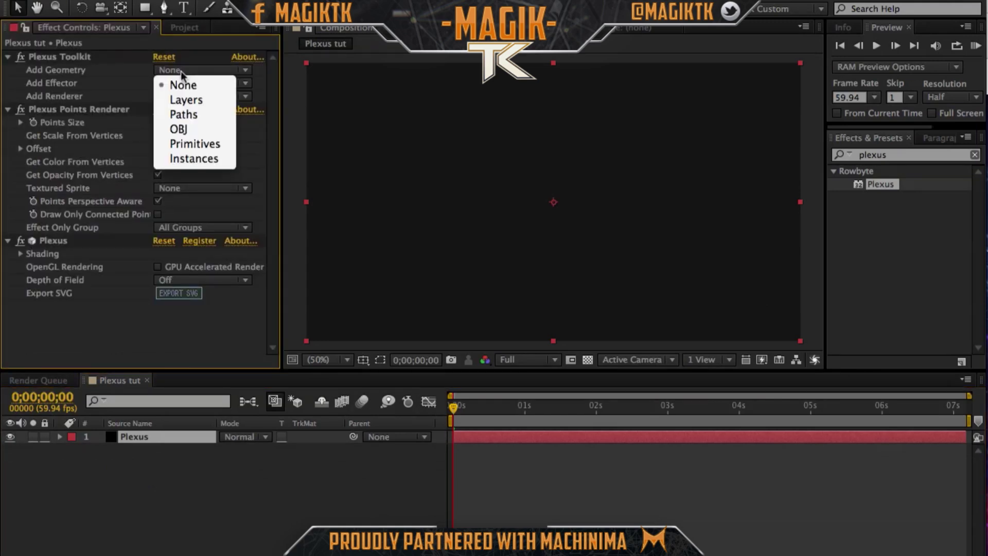
click(174, 85)
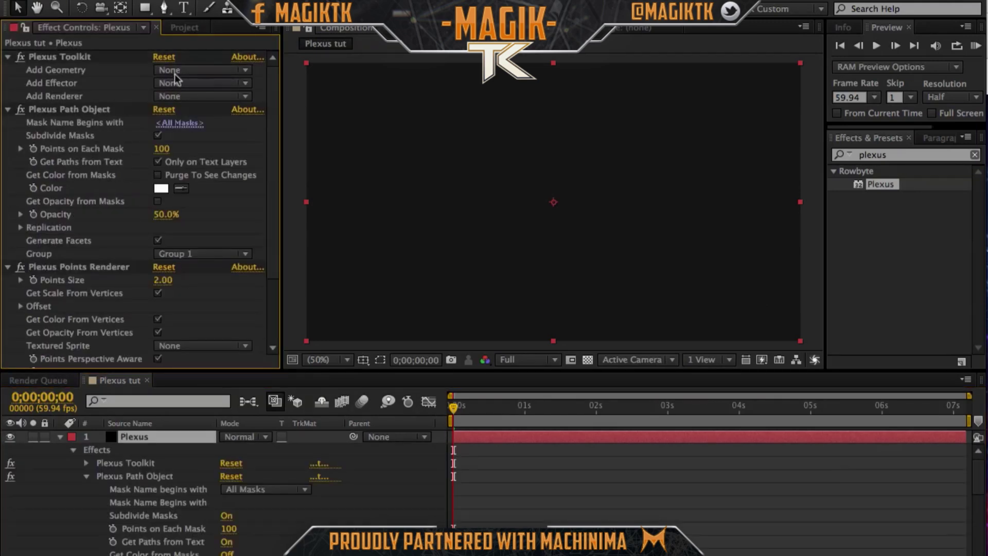
click(176, 85)
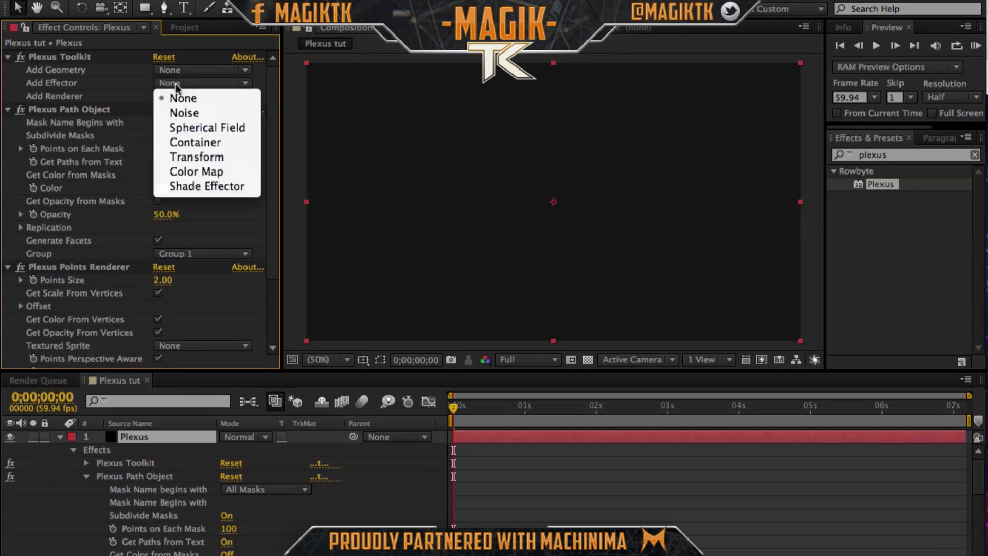
click(184, 113)
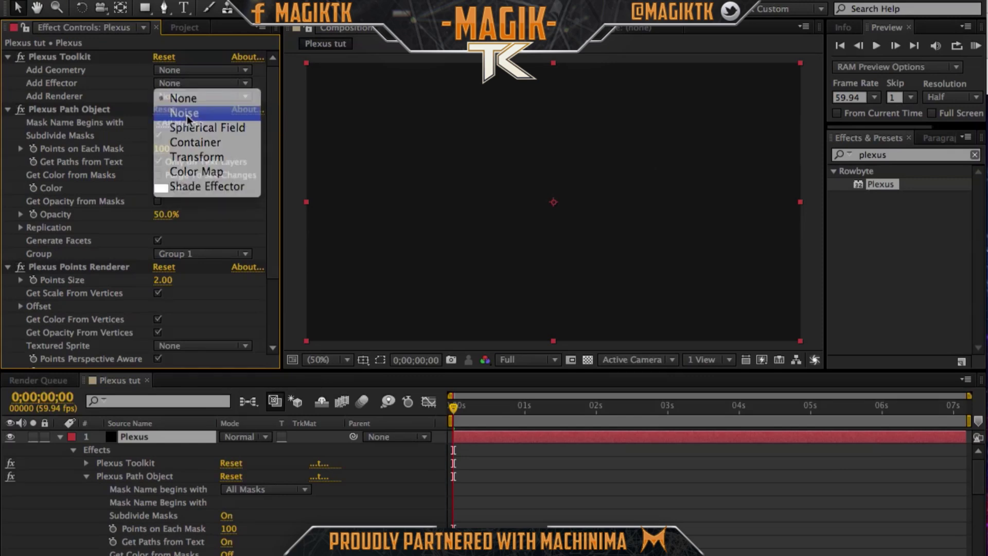
click(181, 85)
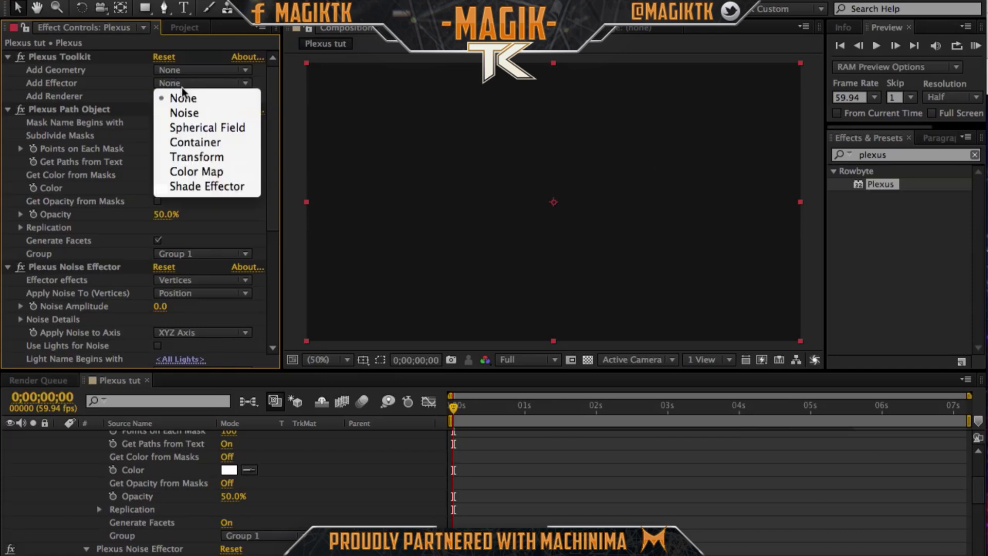
click(196, 159)
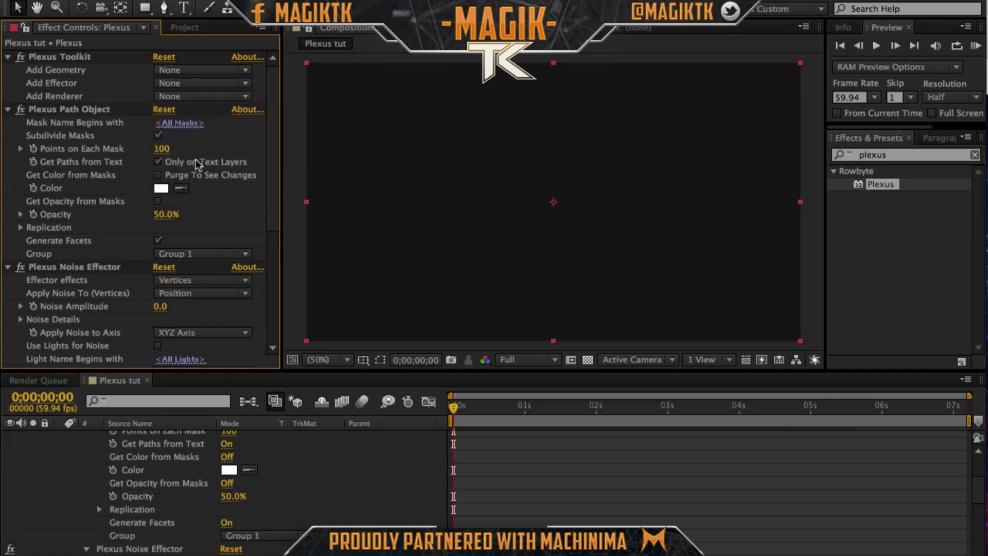
click(187, 86)
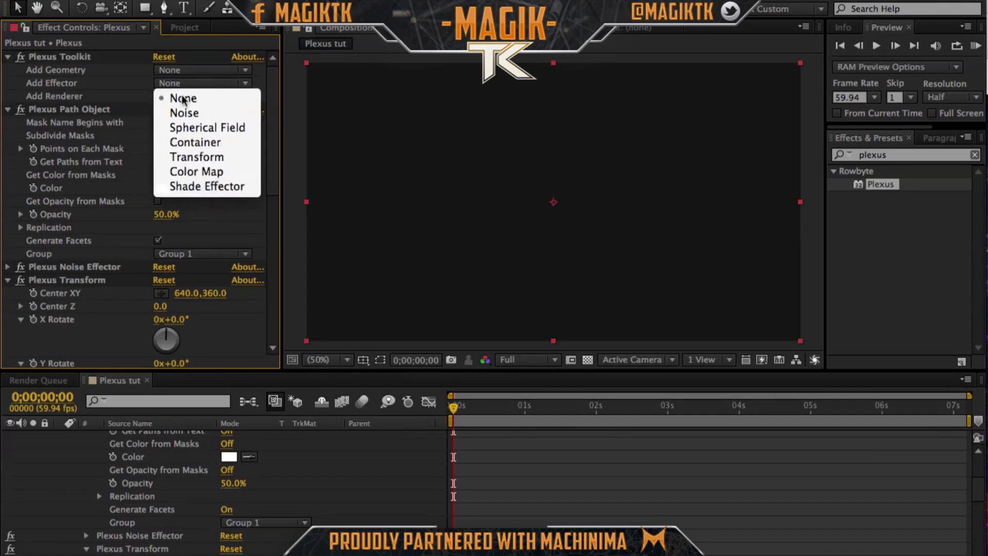
click(196, 160)
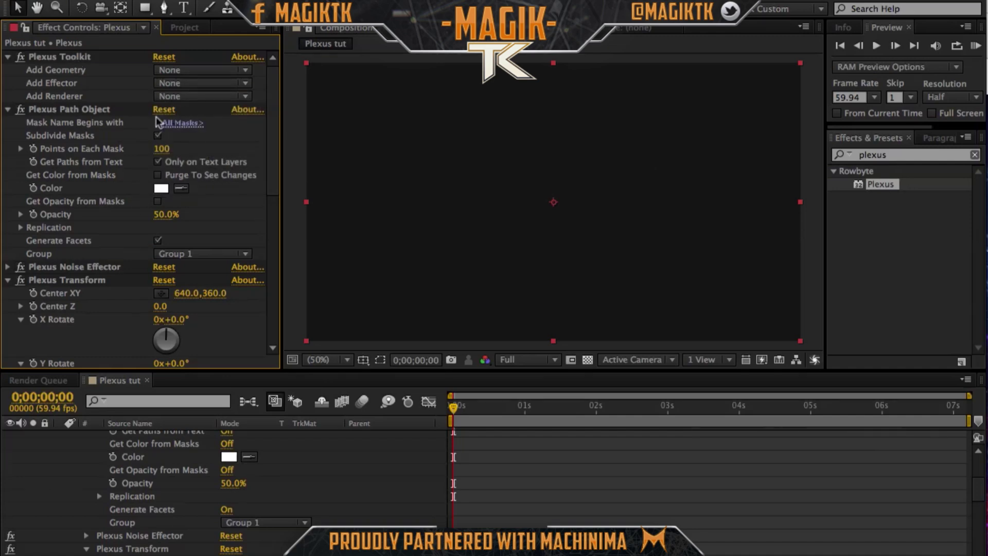
Add a Lines renderer to the Plexus effect stack.
click(189, 93)
click(214, 104)
click(217, 97)
click(196, 143)
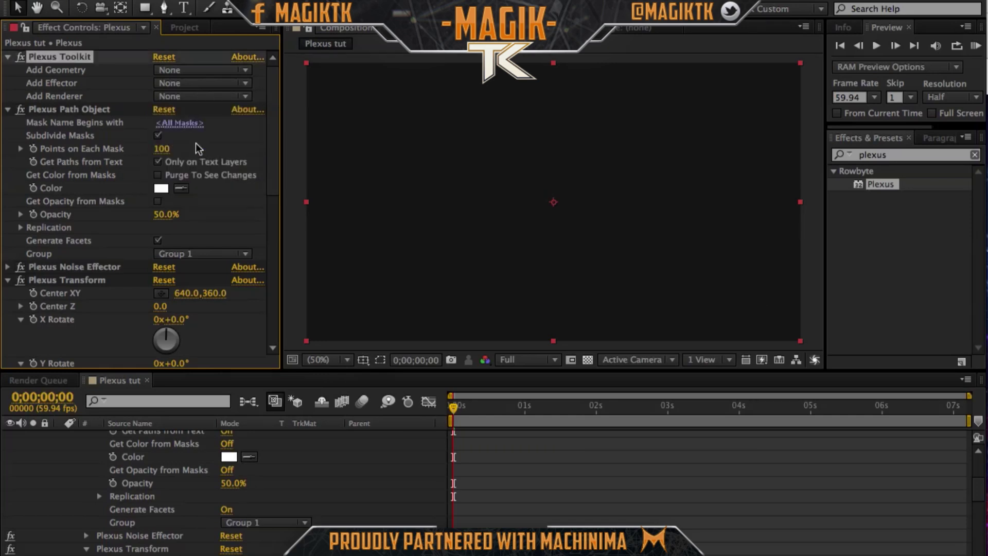
scroll(162, 129, down, 5)
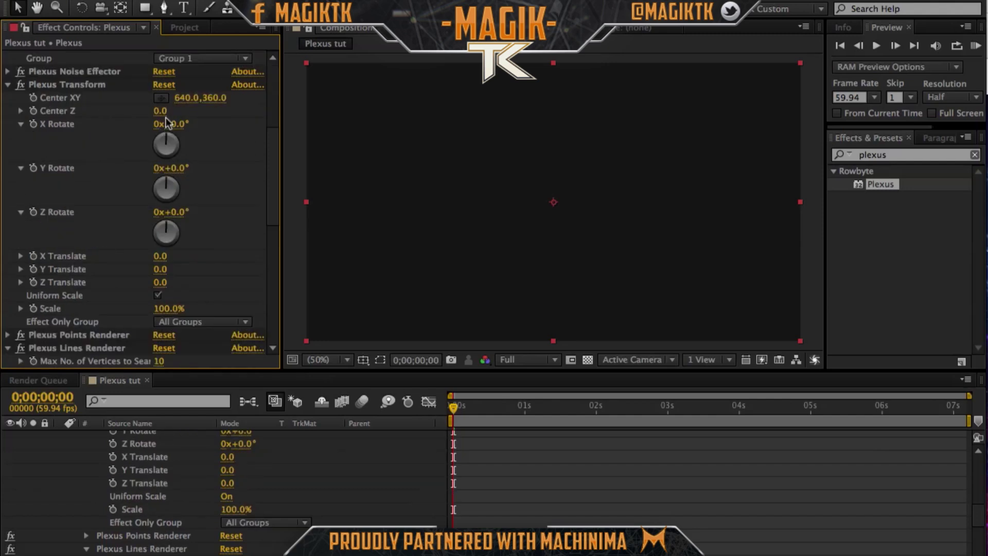
click(271, 119)
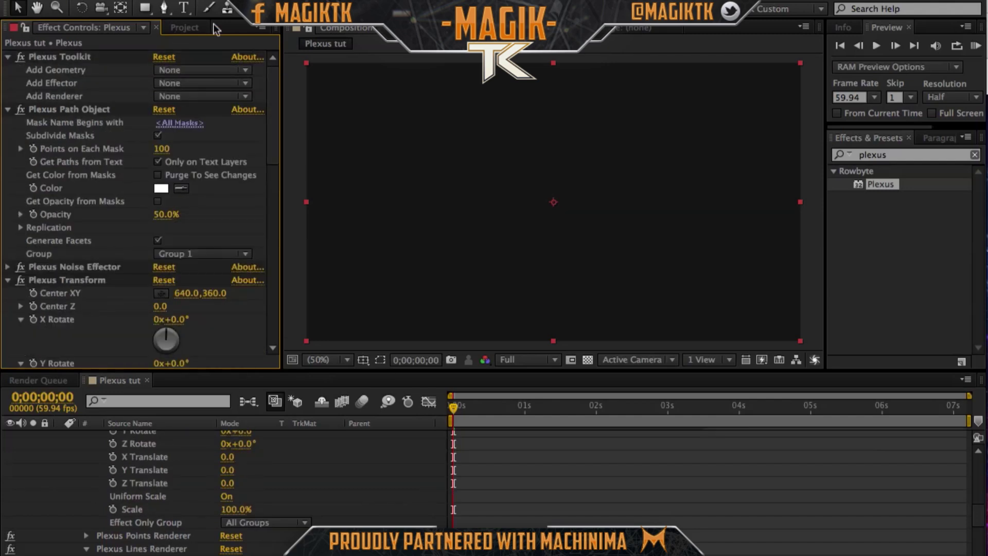
click(78, 111)
Add a full-frame ellipse mask (Mask 1) to the Plexus layer with the Ellipse Tool.
drag(149, 10, 199, 41)
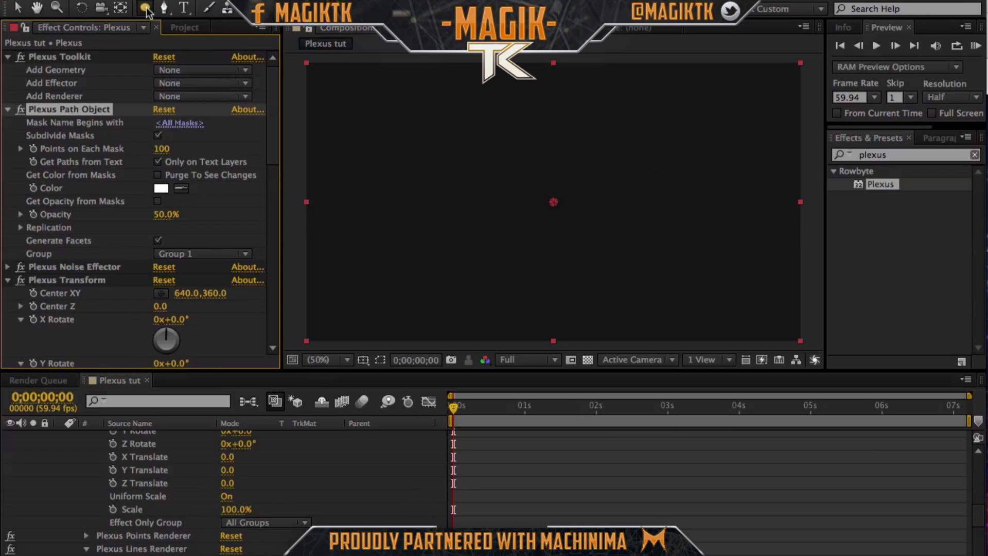
click(146, 9)
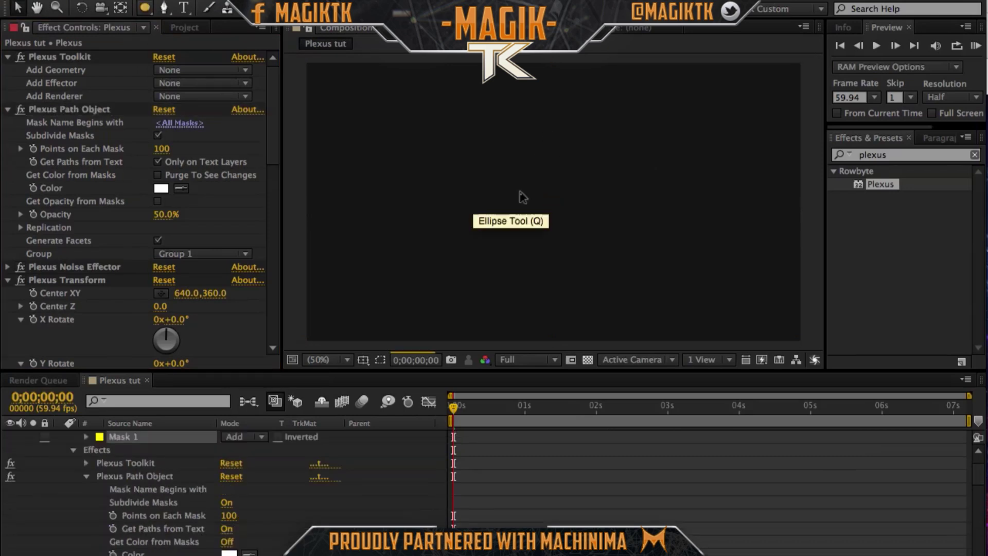
click(379, 360)
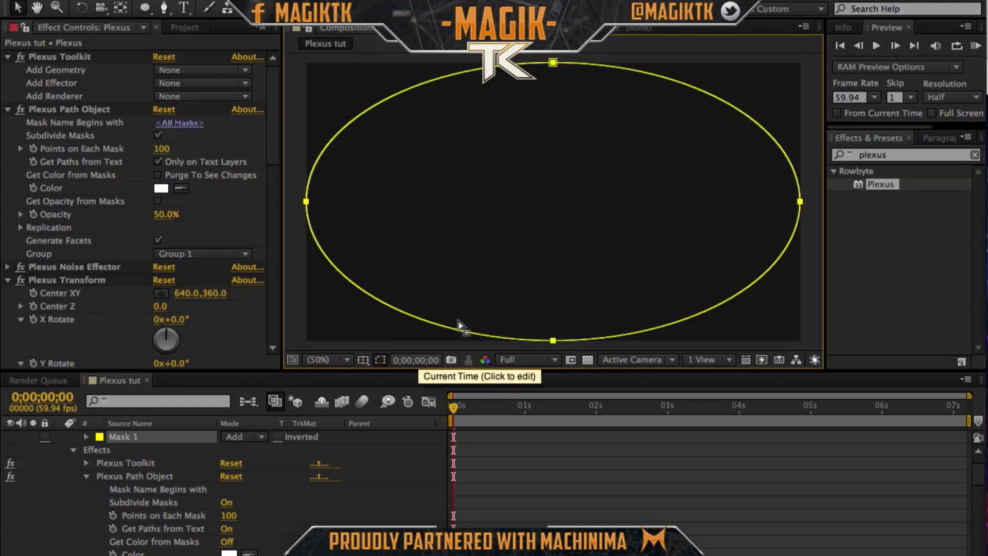
click(380, 359)
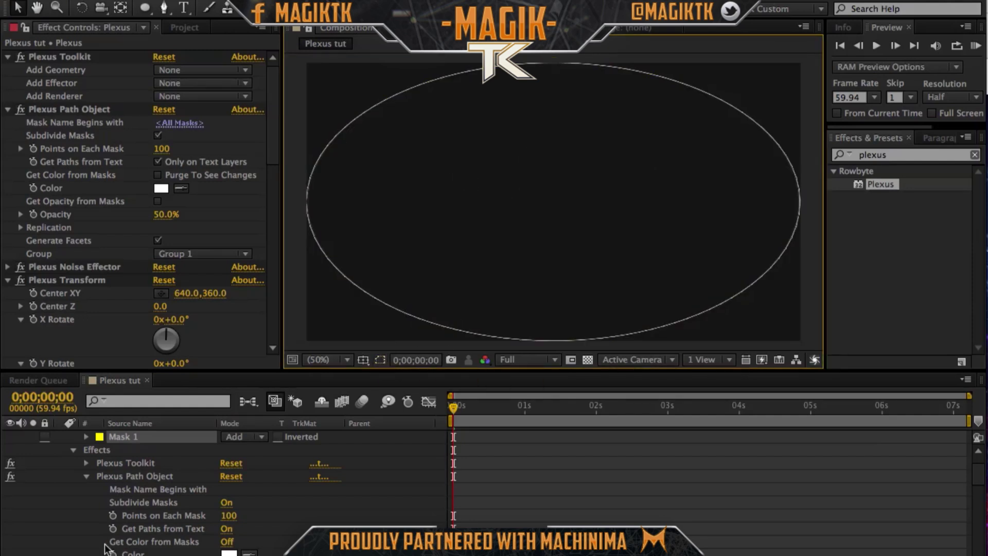
Set Points on Each Mask in the Plexus Path Object to 50.
scroll(140, 485, up, 2)
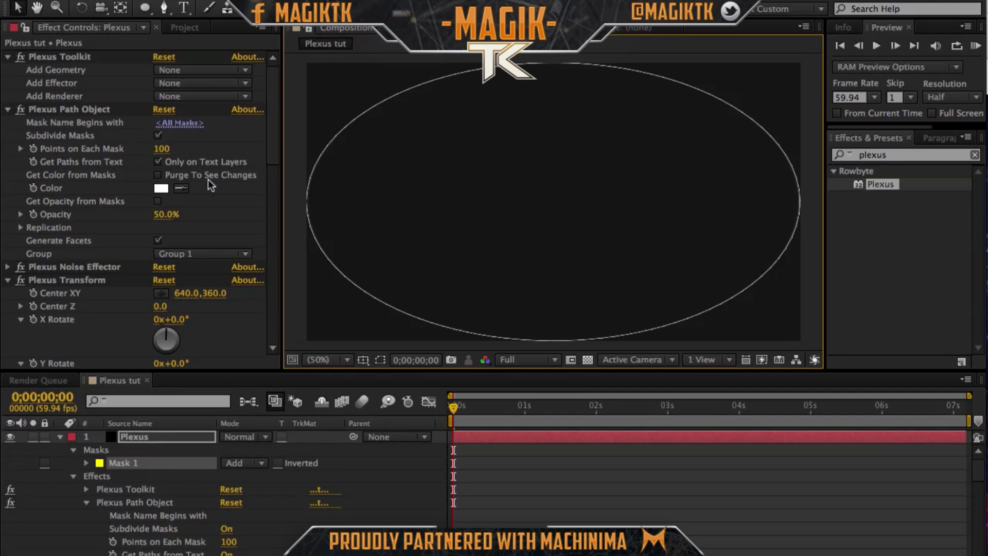
key(u)
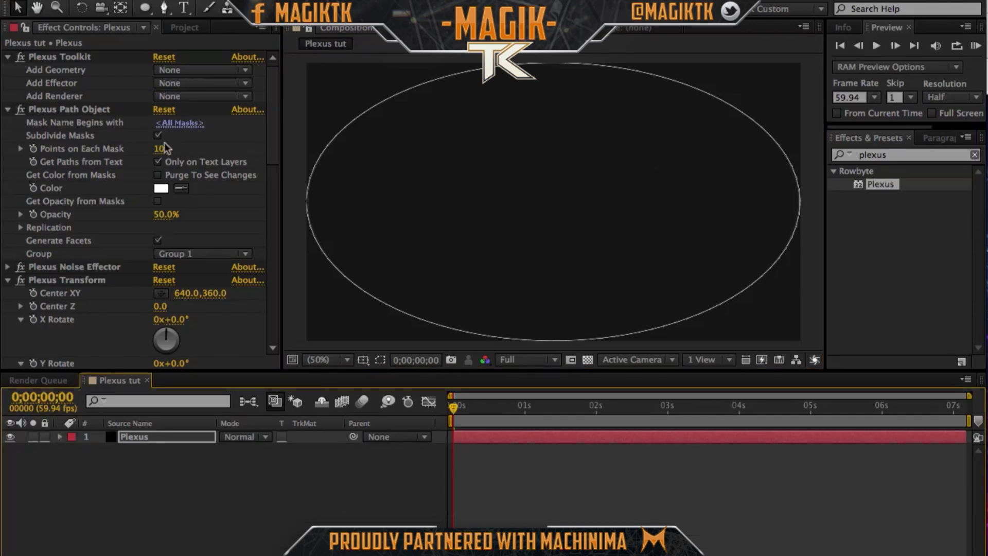
click(166, 148)
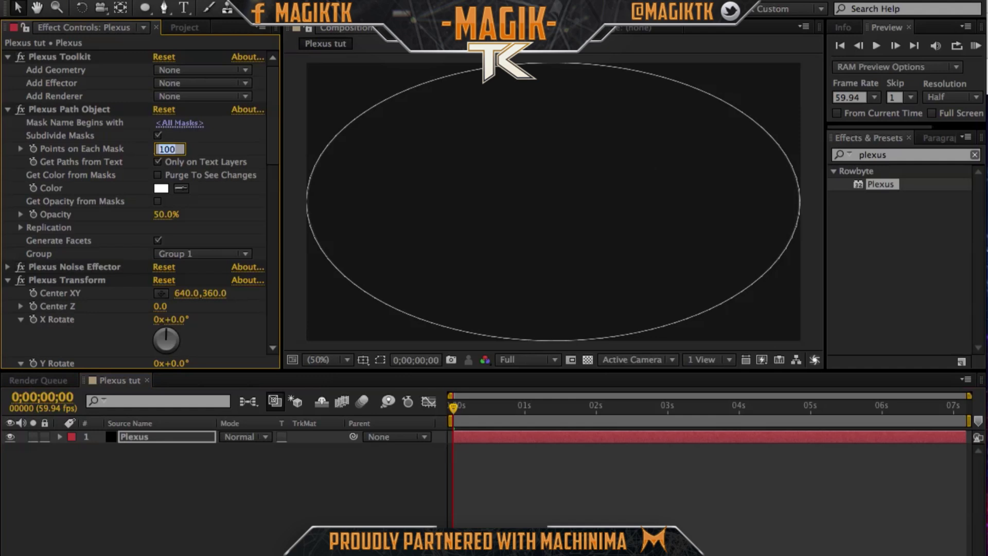
text(50)
key(Return)
click(161, 151)
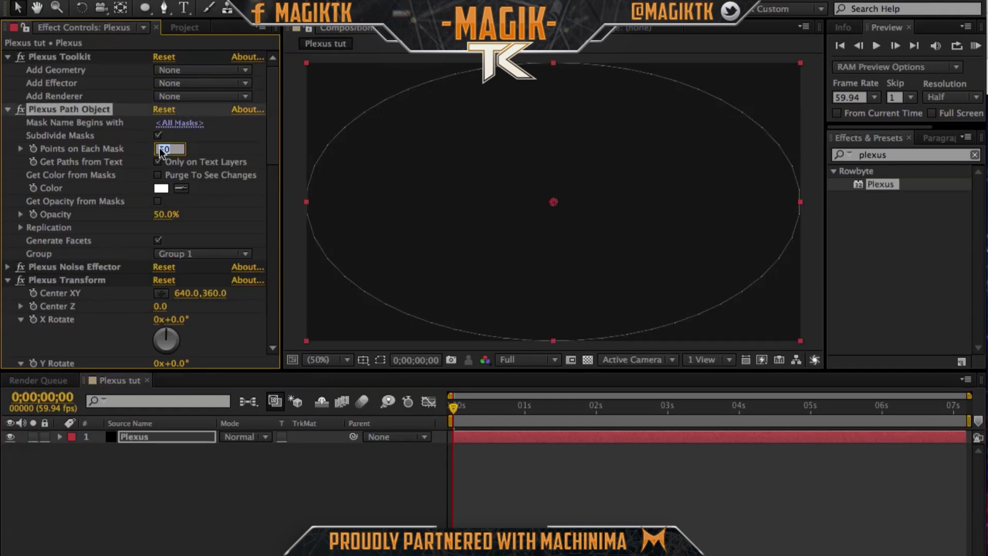
click(570, 493)
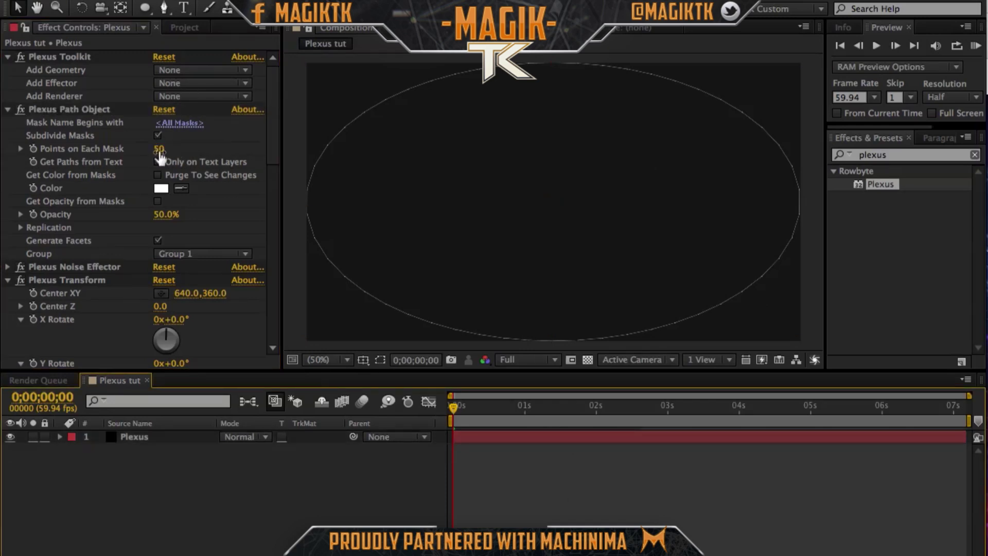
drag(273, 167, 240, 292)
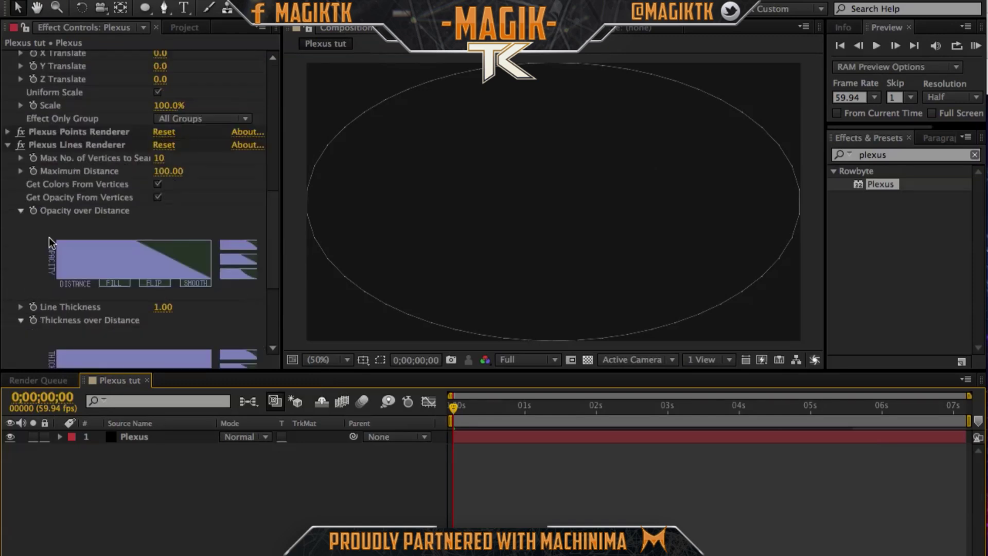
Switch off the Plexus Lines Renderer and set Points on Each Mask to 200.
click(20, 147)
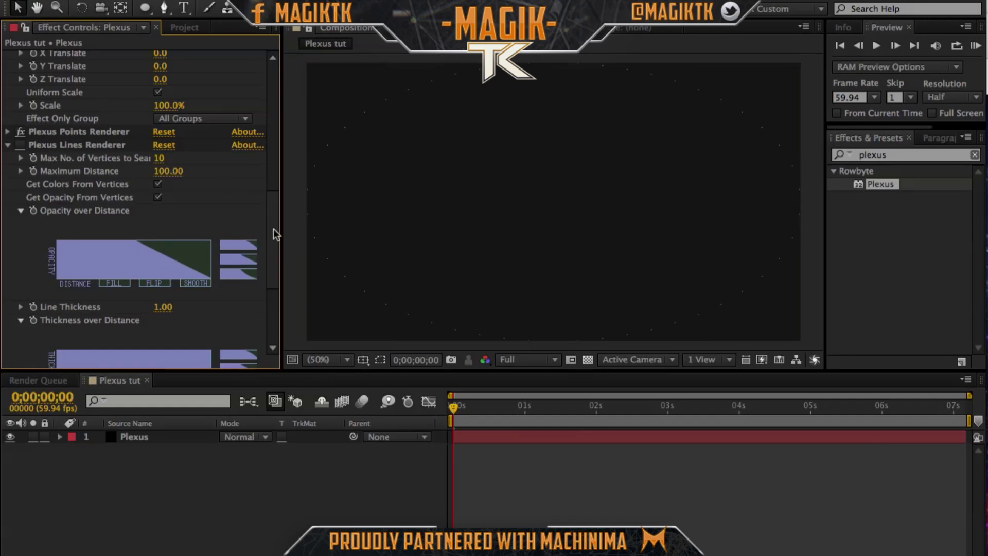
click(274, 141)
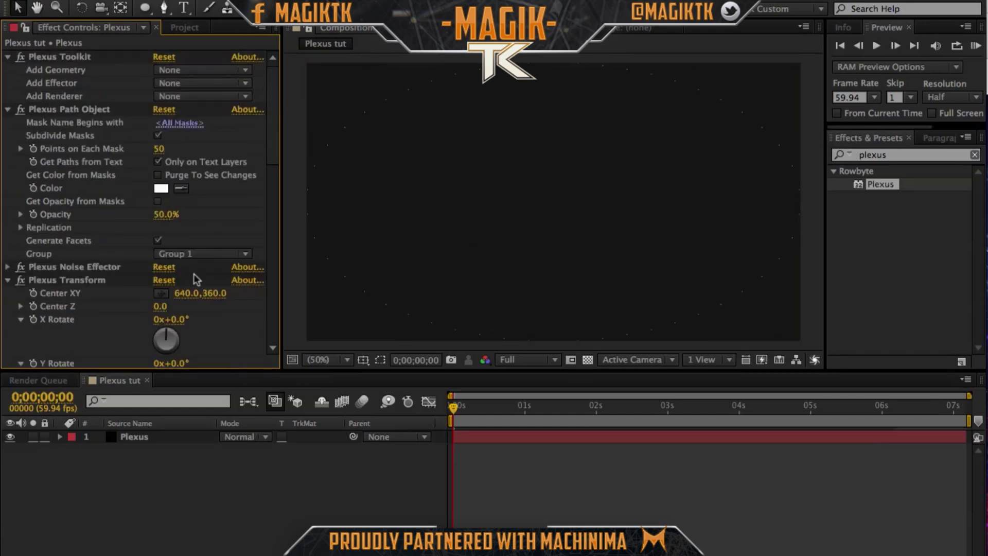
click(160, 148)
text(200)
key(Return)
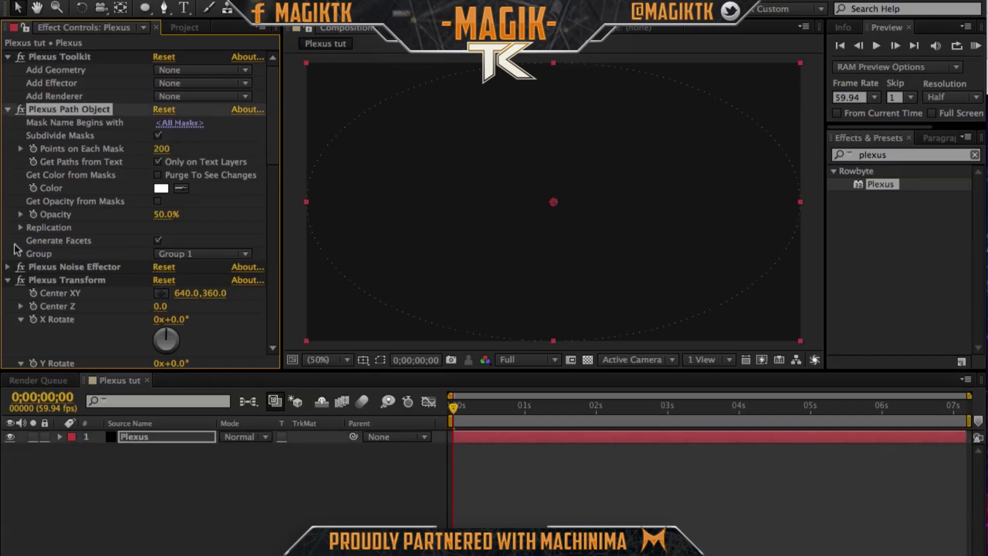
Delete the Plexus Transform effector from the Plexus stack.
click(8, 266)
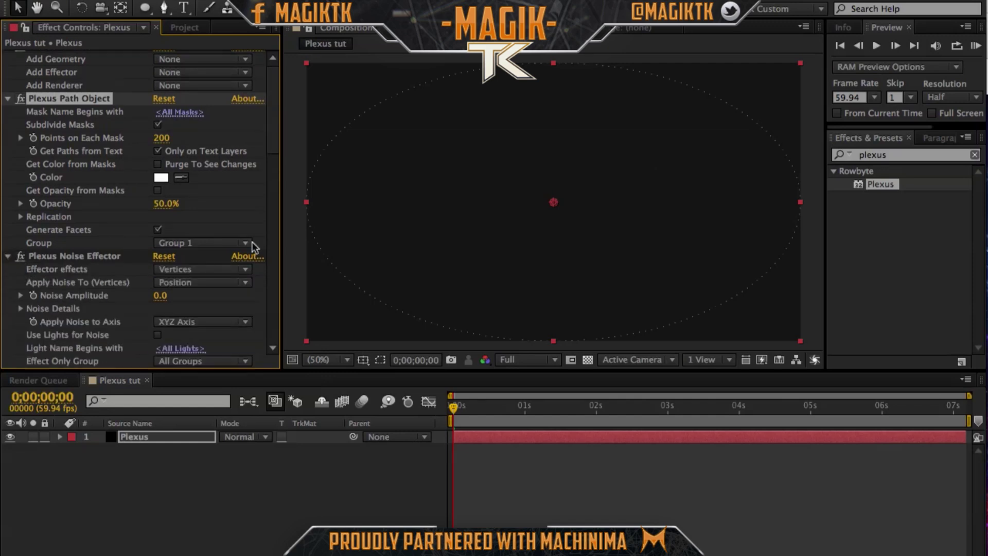
click(7, 259)
drag(271, 137, 271, 189)
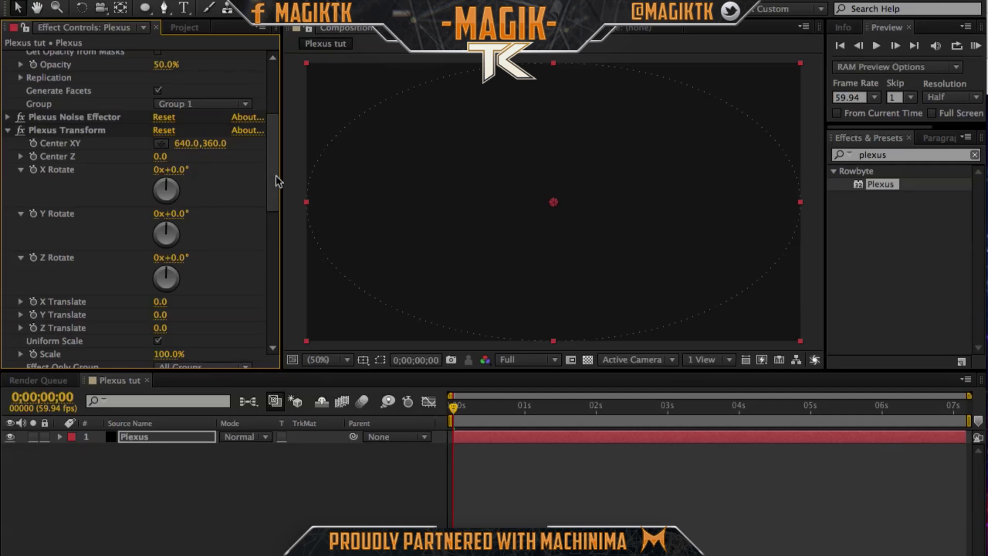
click(87, 131)
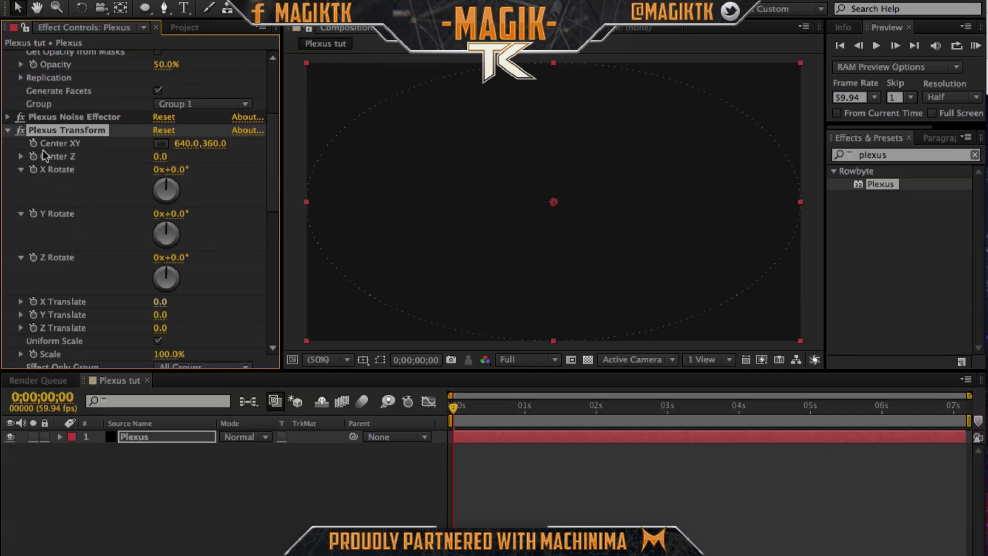
key(Delete)
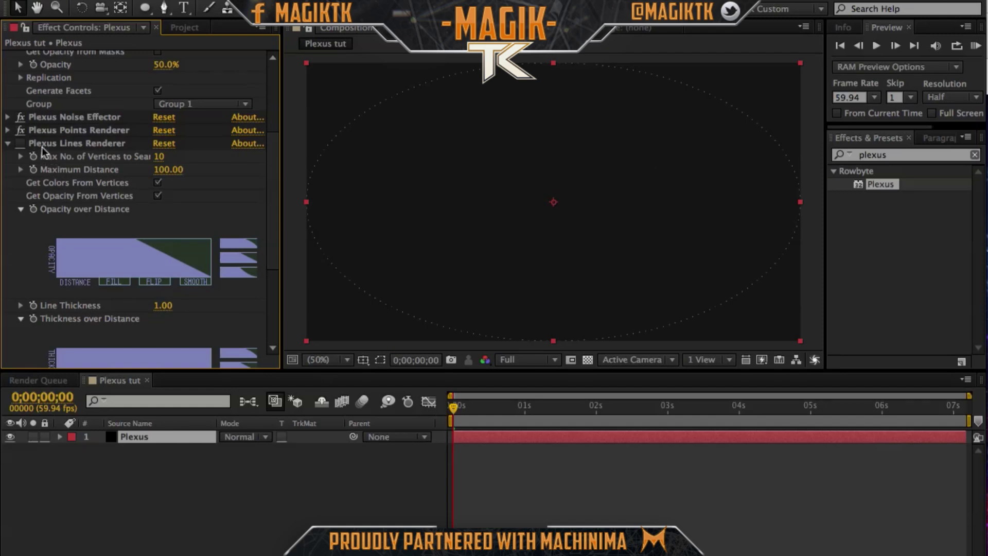
Re-enable the Lines Renderer and check Draw Only Connected Points in the Points Renderer.
click(21, 144)
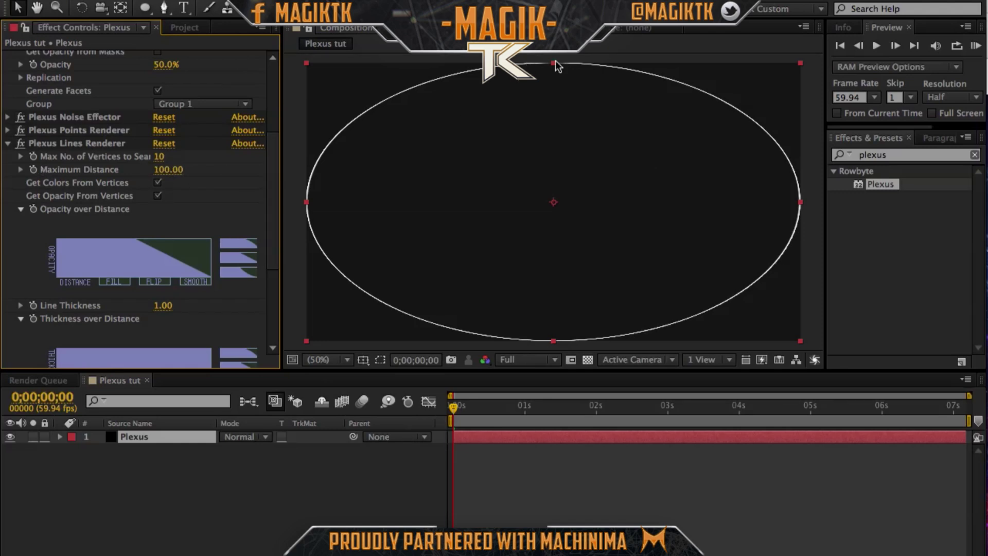
click(8, 143)
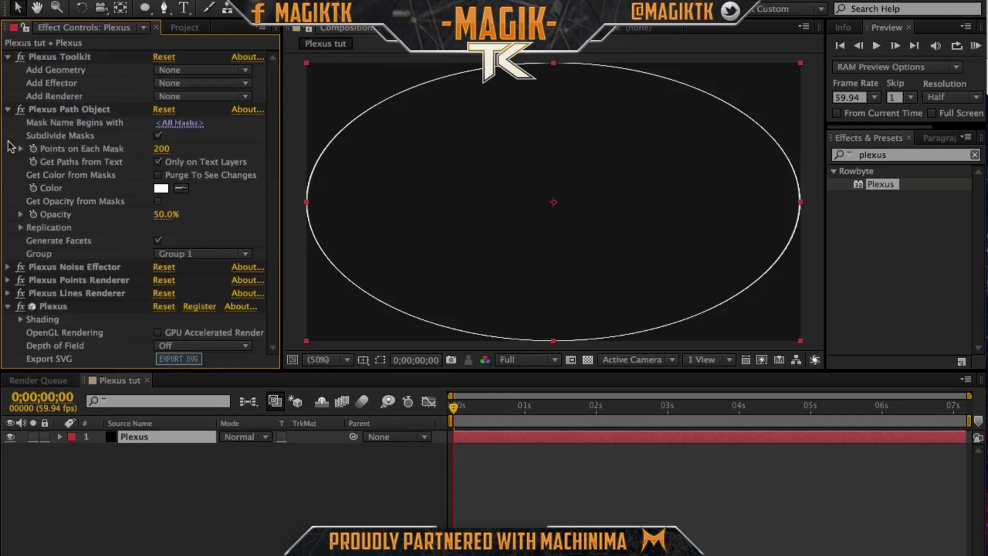
click(8, 280)
scroll(237, 236, down, 3)
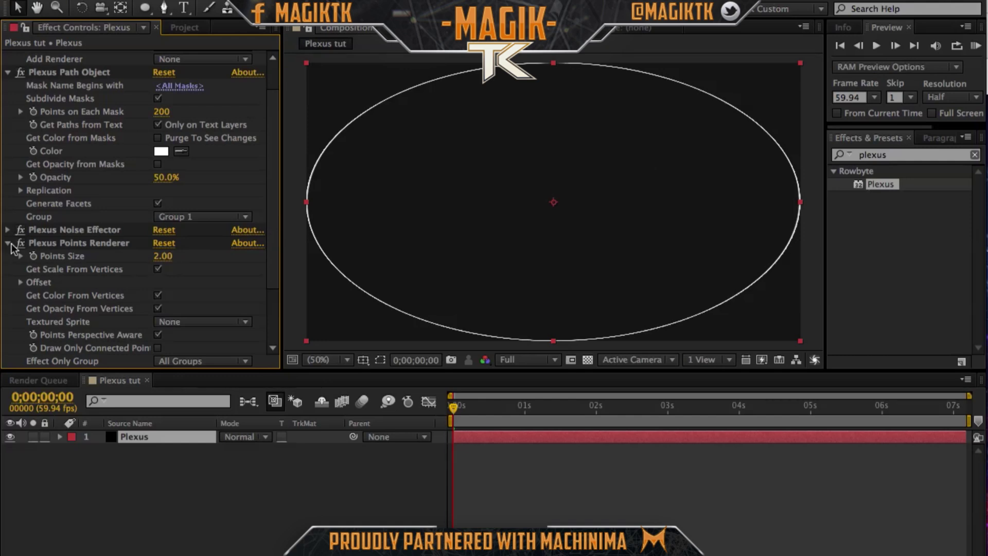
click(158, 348)
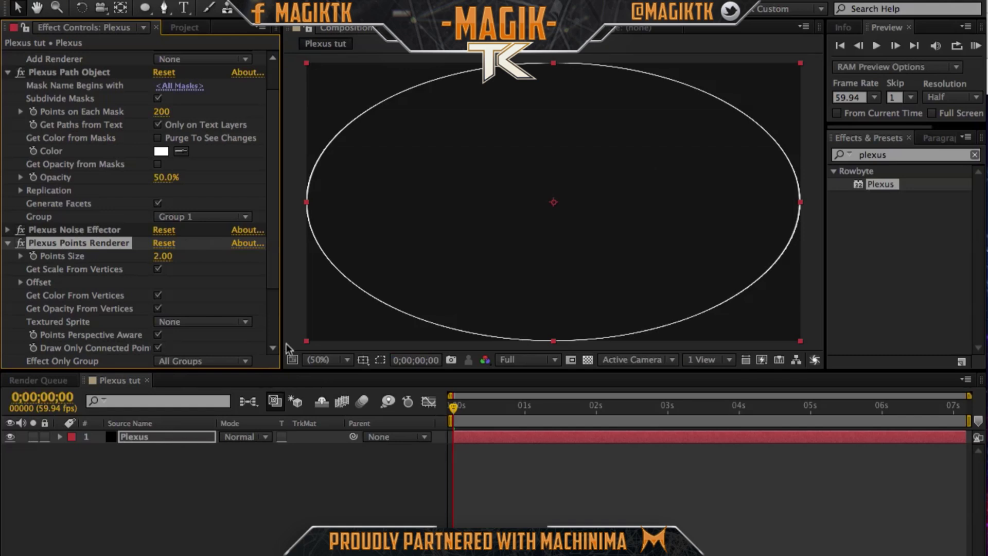
click(8, 243)
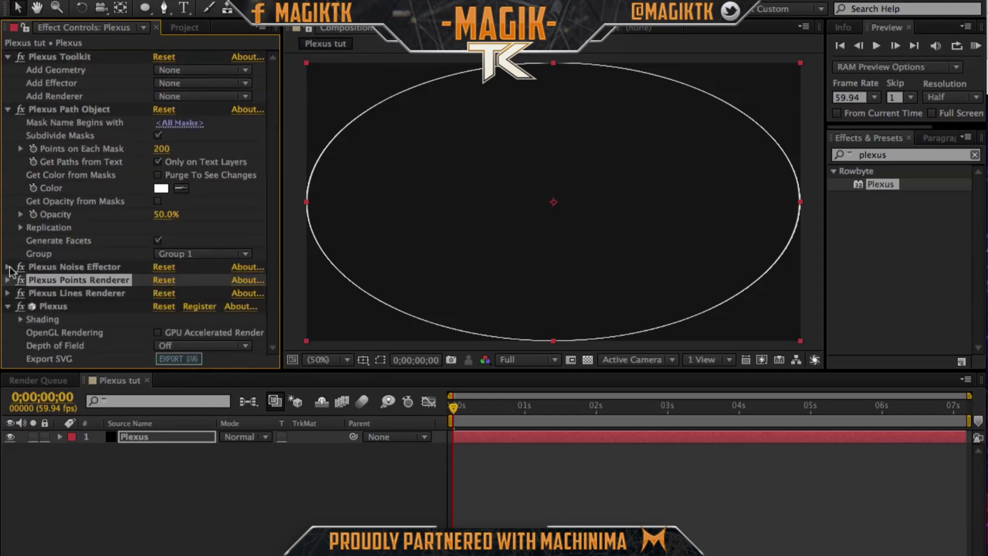
click(8, 267)
scroll(234, 231, down, 1)
Raise Noise Amplitude to 1432 and Points on Each Mask to 462.
drag(160, 296, 838, 256)
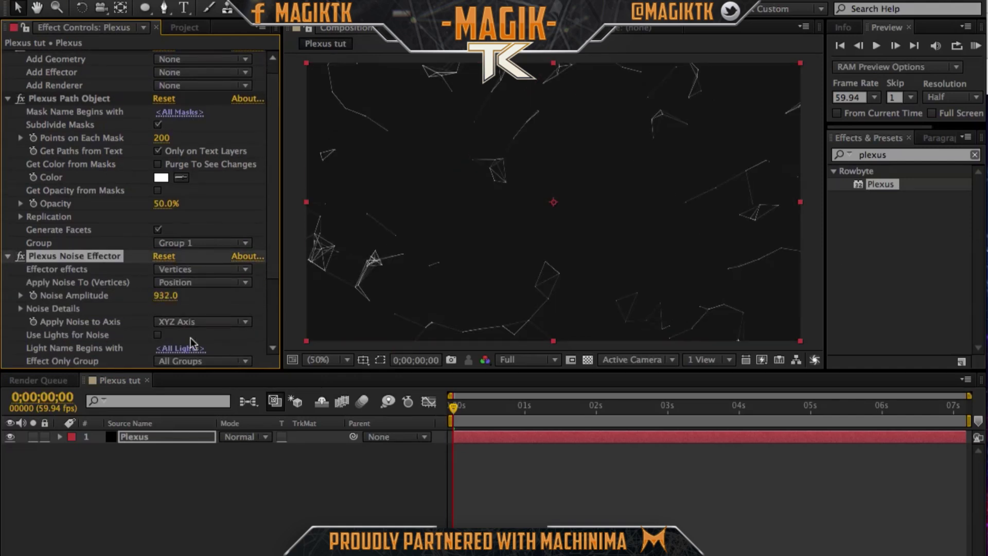
drag(162, 138, 267, 140)
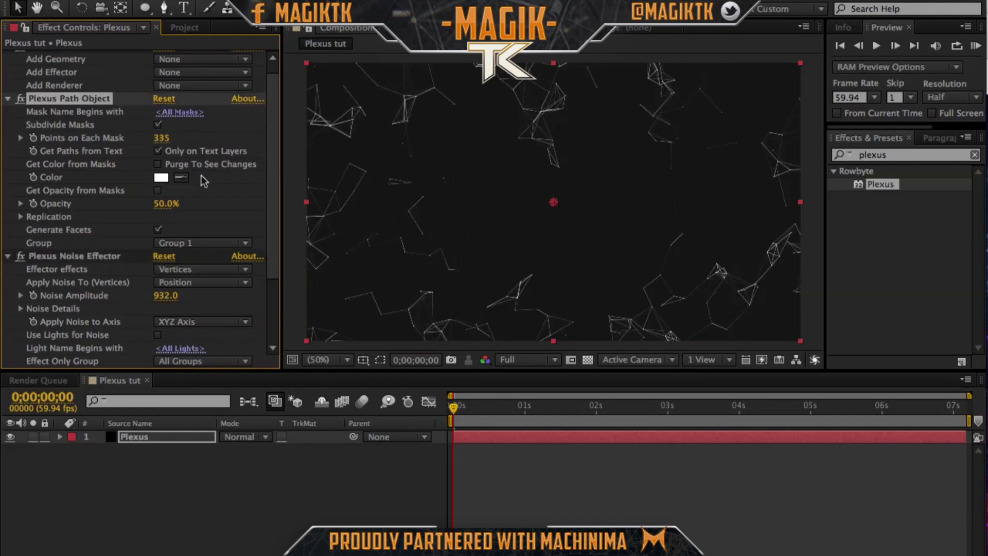
drag(161, 138, 222, 138)
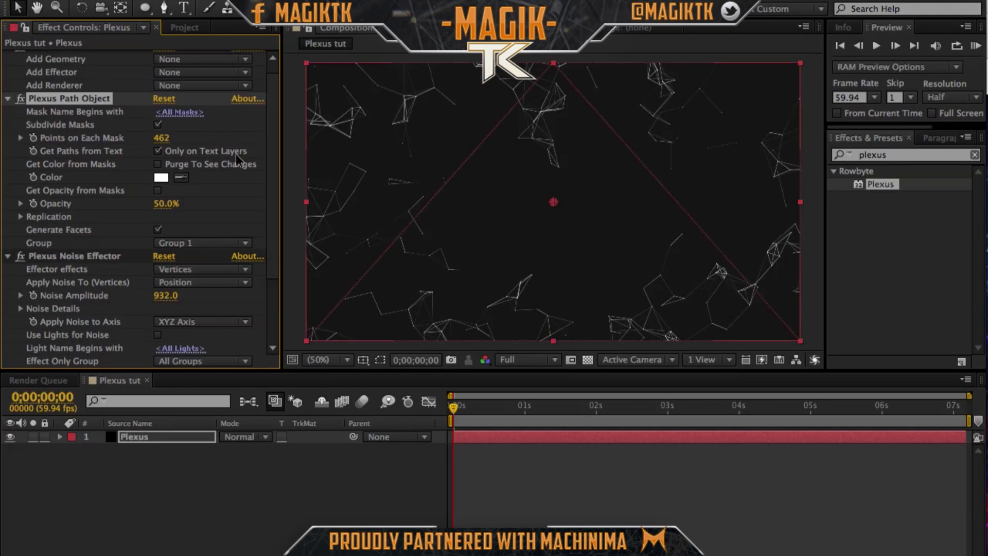
drag(166, 296, 566, 290)
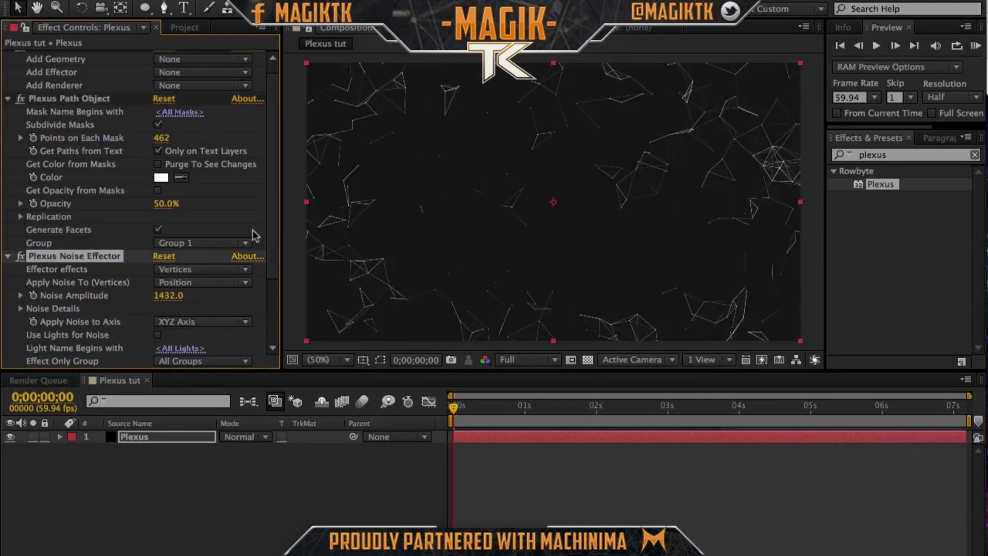
Open and close the Add Renderer list without adding a renderer.
click(178, 93)
click(177, 87)
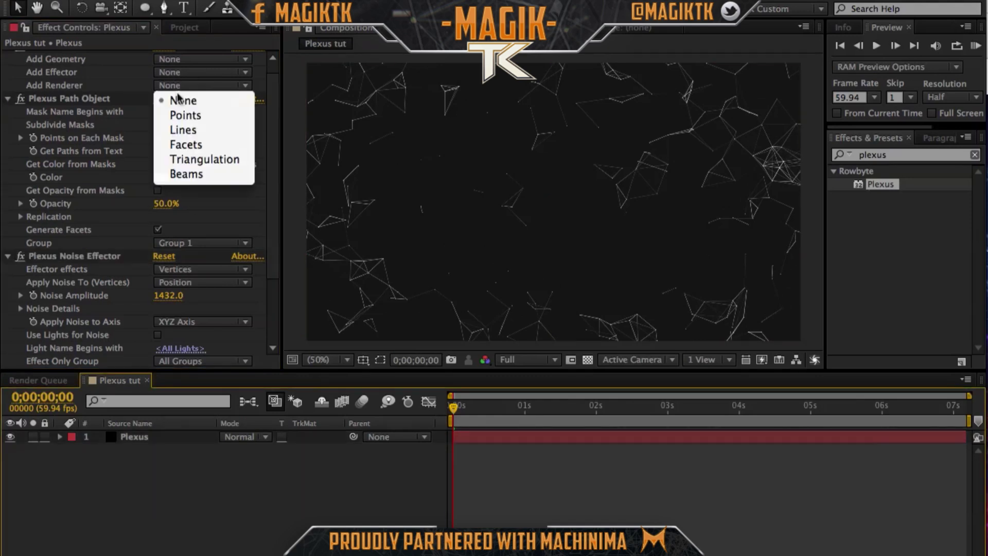
click(101, 85)
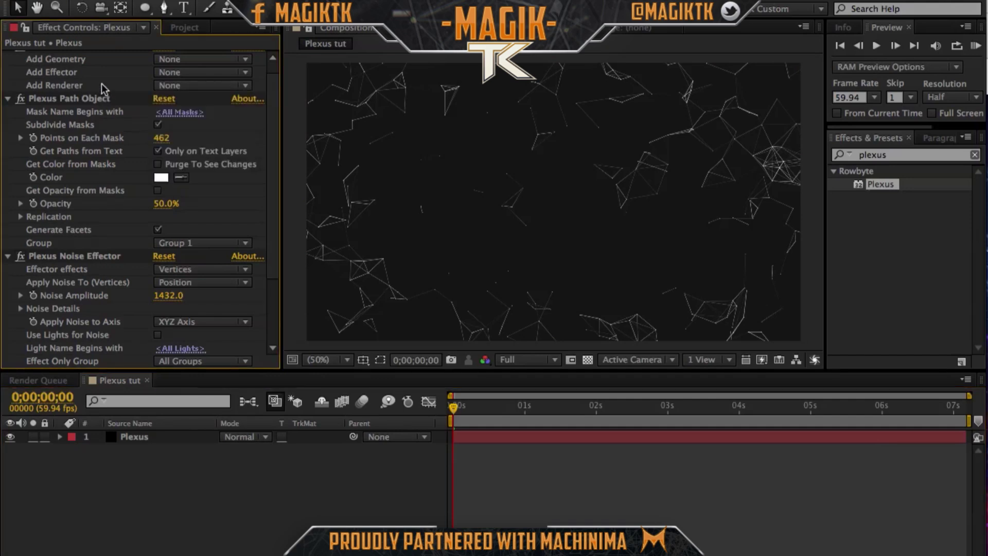
click(202, 84)
click(120, 78)
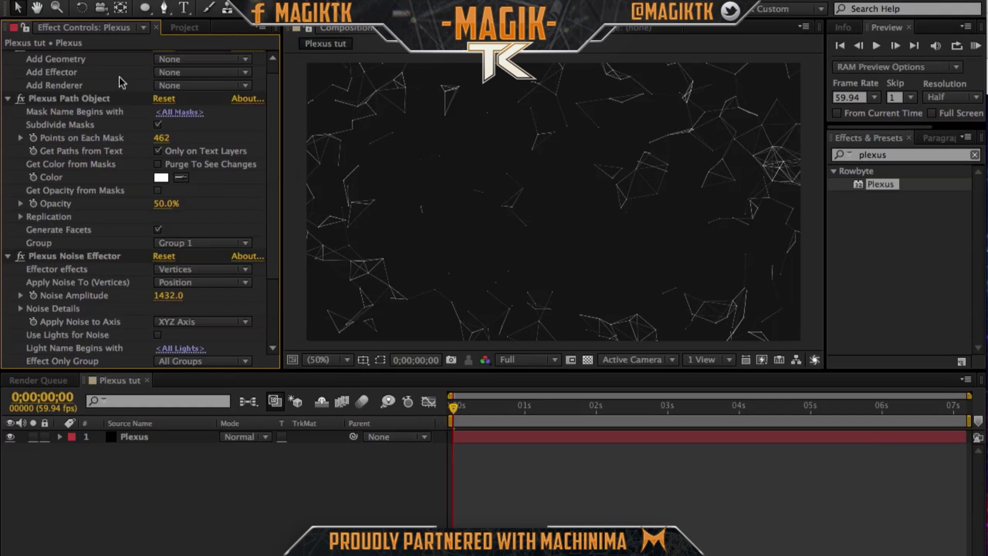